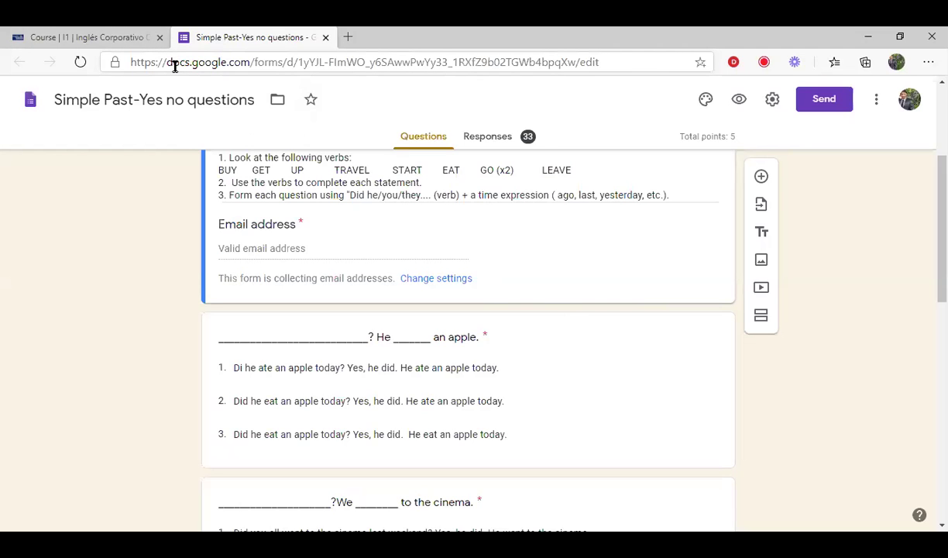
- Copy the form's shareable link as a shortened URL and close the sending options
{"action": "left_click", "coordinate": [823, 101]}
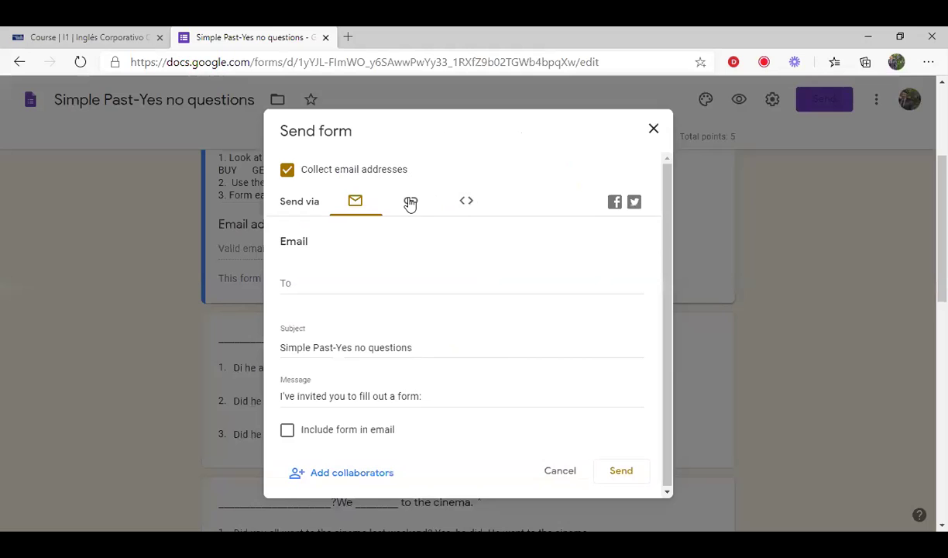
{"action": "left_click", "coordinate": [410, 201]}
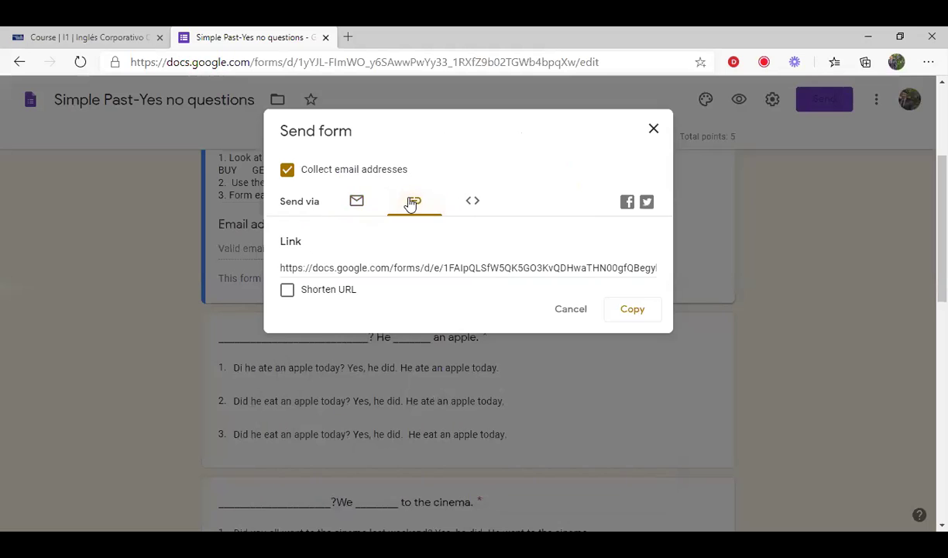
{"action": "left_click", "coordinate": [287, 289]}
{"action": "left_click", "coordinate": [628, 314]}
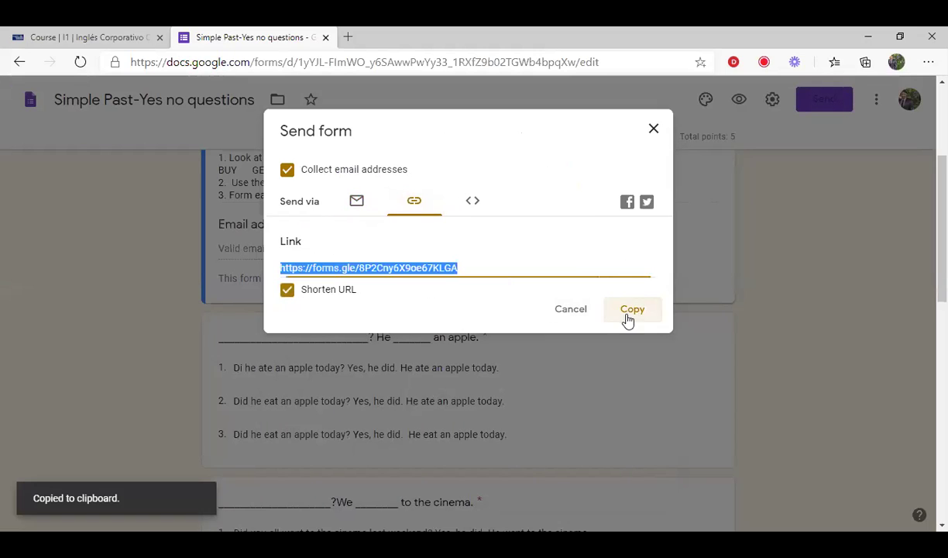
{"action": "left_click", "coordinate": [654, 131]}
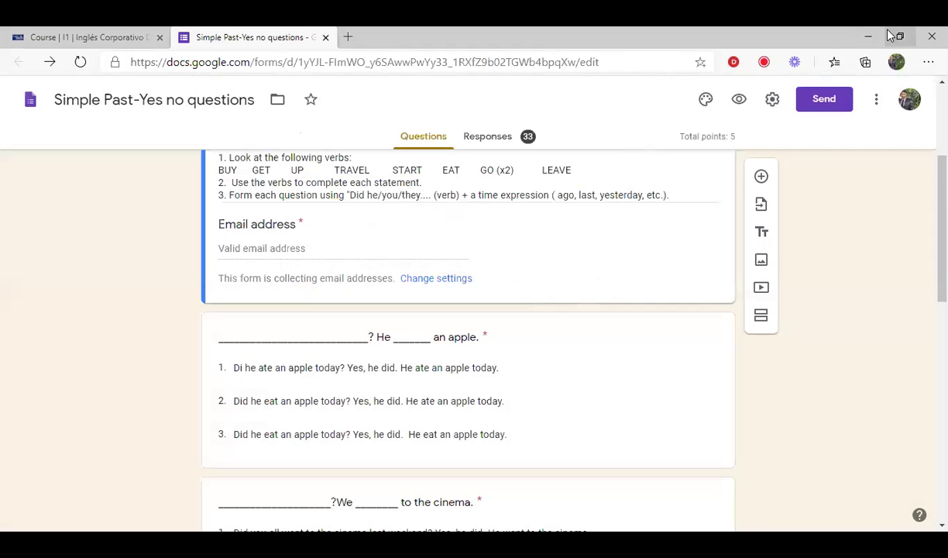
- Open the copied form link in a new browser tab and maximize the window
{"action": "double_click", "coordinate": [823, 48]}
{"action": "left_click", "coordinate": [592, 22]}
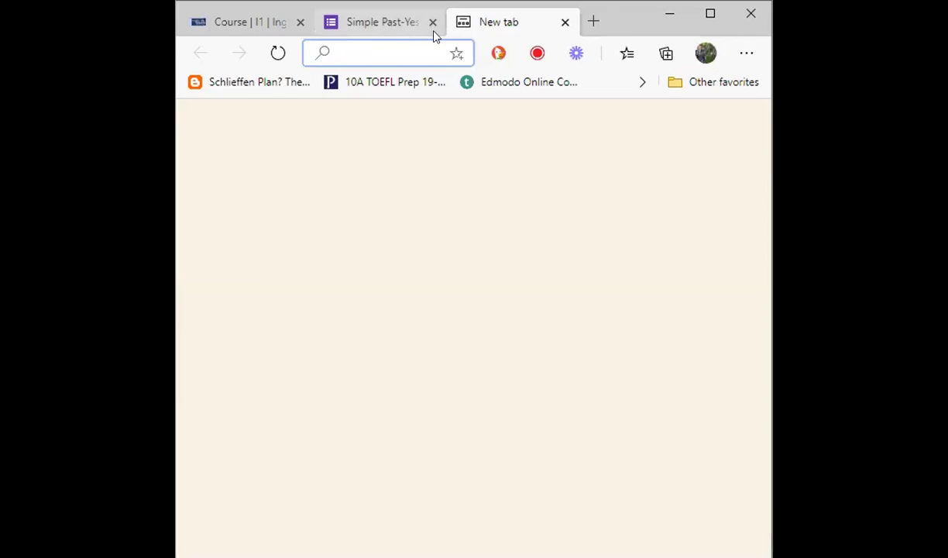
{"action": "key", "text": "ctrl+v"}
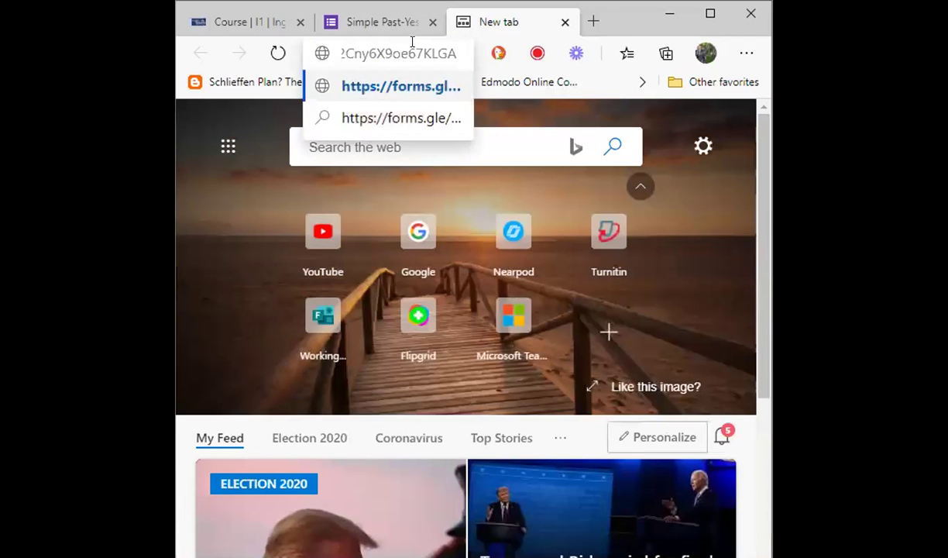
{"action": "key", "text": "Return"}
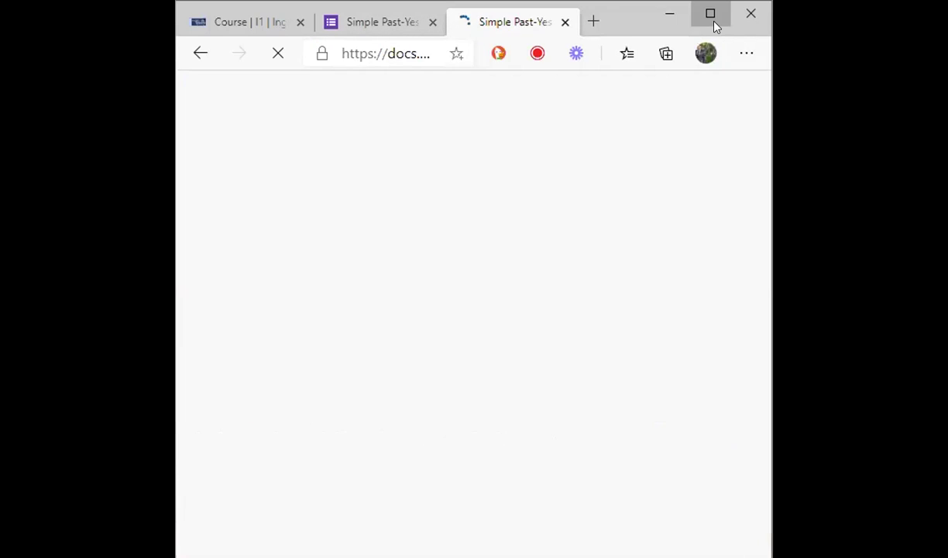
{"action": "left_click", "coordinate": [710, 14]}
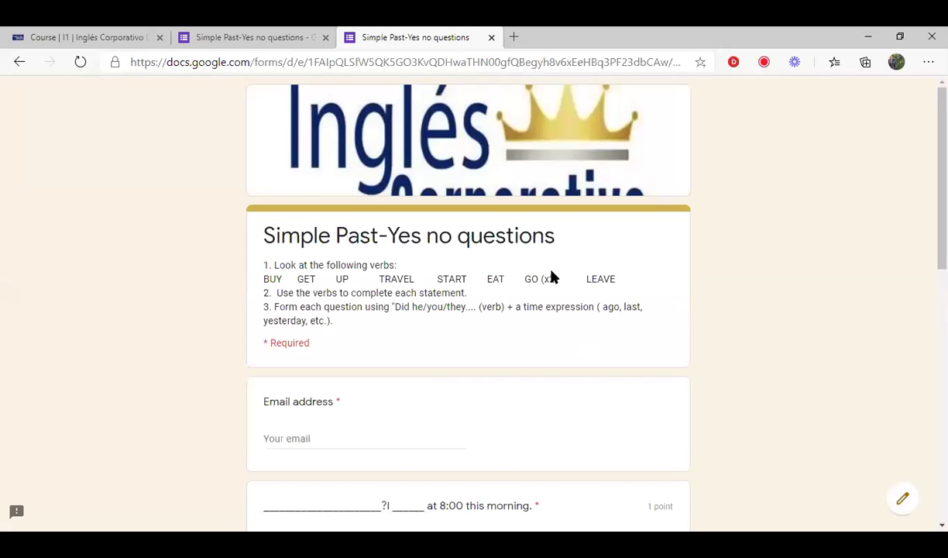
- Fill in the required email address with the saved Gmail address
{"action": "left_click", "coordinate": [286, 435]}
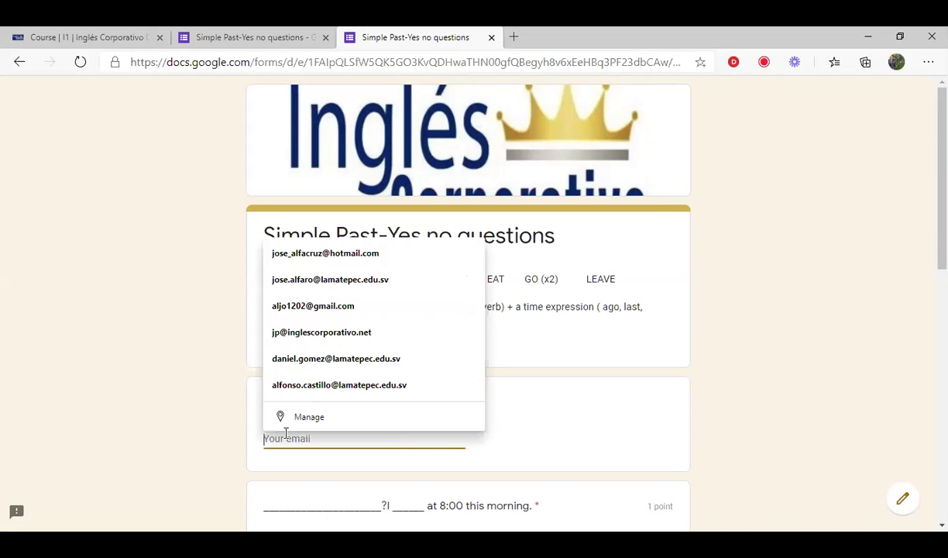
{"action": "left_click", "coordinate": [326, 306]}
{"action": "scroll", "coordinate": [522, 422], "scroll_direction": "down", "scroll_amount": 3}
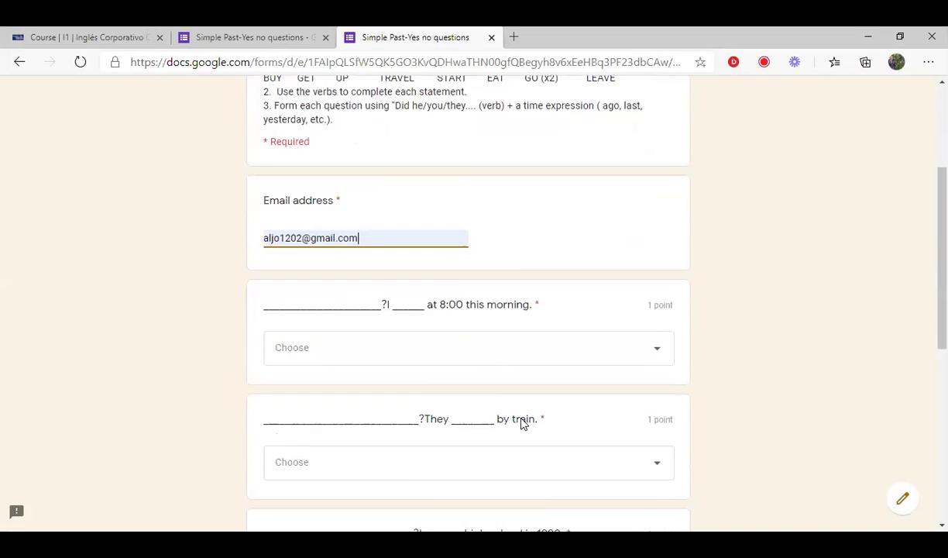
- Answer the 8:00 question with "Did you get up at 8:00 a.m. this morning? Yes, I did. I got up at 8:00 sharp."
{"action": "scroll", "coordinate": [524, 422], "scroll_direction": "down", "scroll_amount": 2}
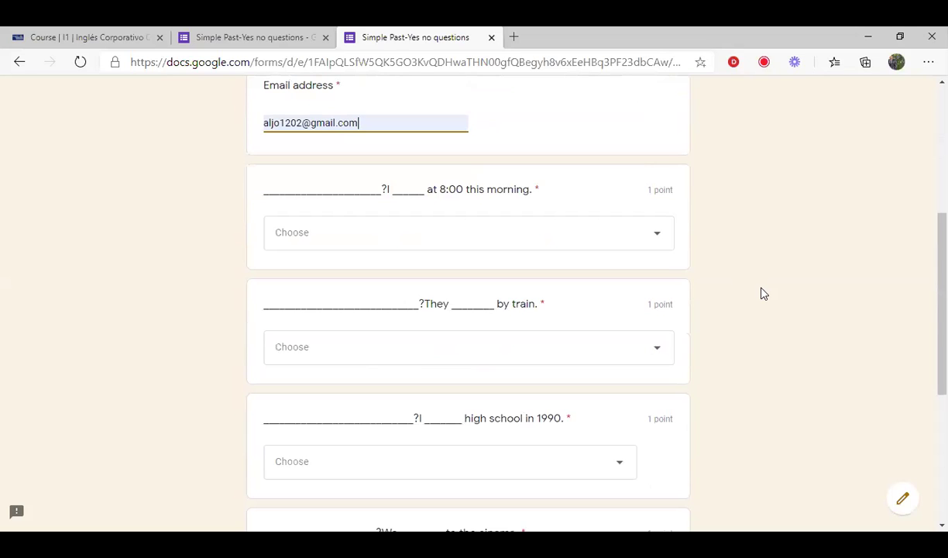
{"action": "scroll", "coordinate": [763, 293], "scroll_direction": "up", "scroll_amount": 1}
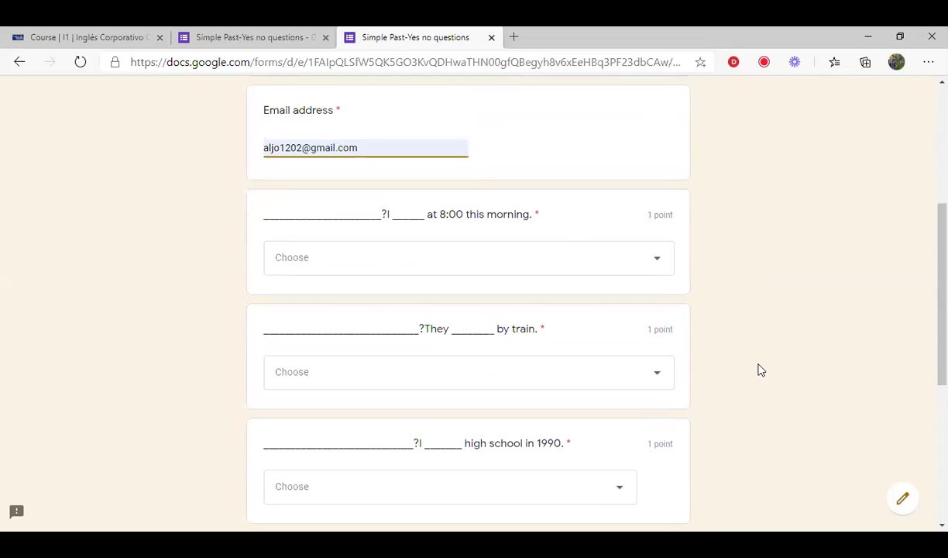
{"action": "left_click", "coordinate": [657, 260]}
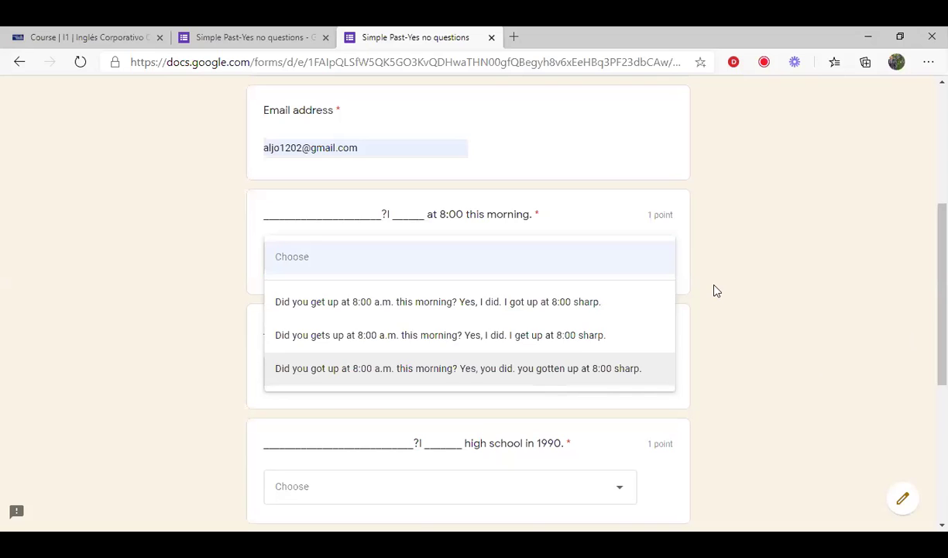
{"action": "left_click", "coordinate": [387, 312]}
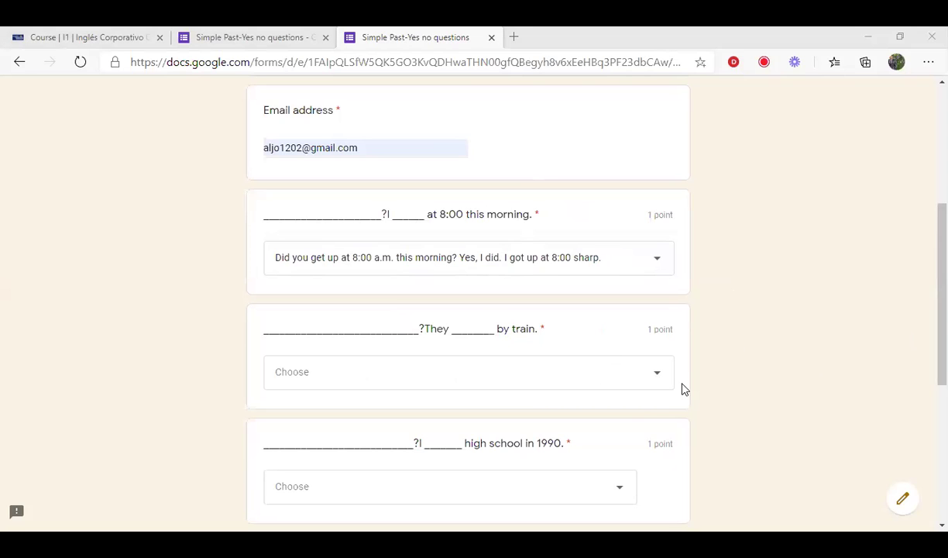
{"action": "left_click", "coordinate": [759, 320]}
- Answer the train question with "Did they travel by train on their last vacation? Yes, they did. They traveled by train."
{"action": "scroll", "coordinate": [760, 320], "scroll_direction": "down", "scroll_amount": 1}
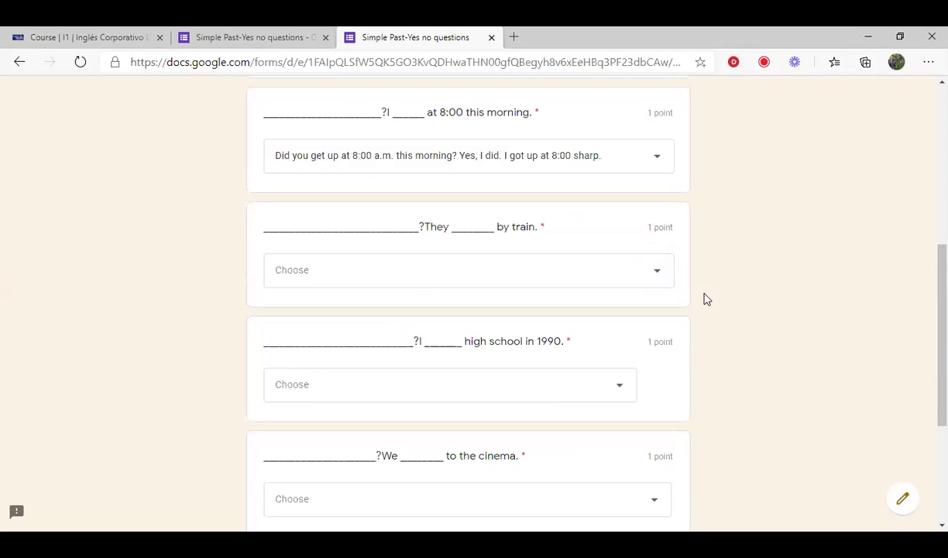
{"action": "left_click", "coordinate": [662, 281]}
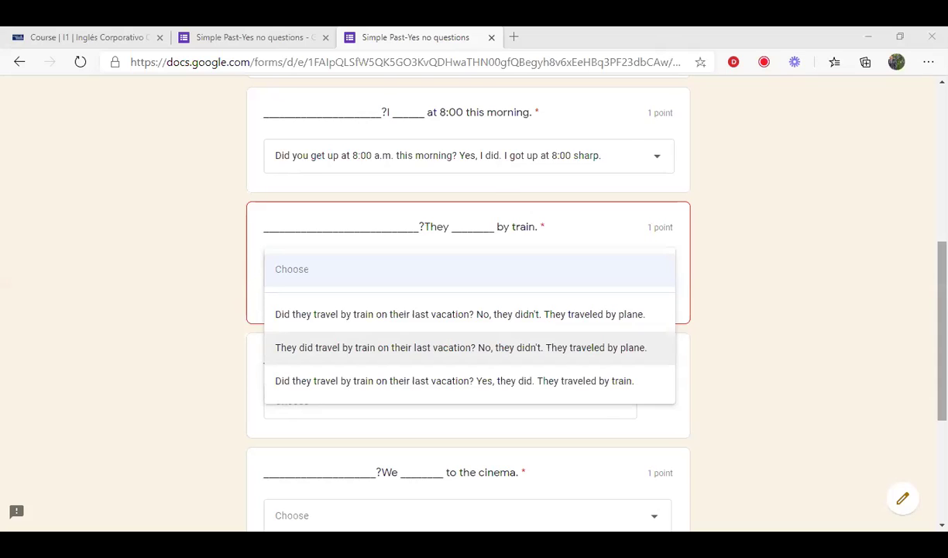
{"action": "scroll", "coordinate": [468, 310], "scroll_direction": "down", "scroll_amount": 1}
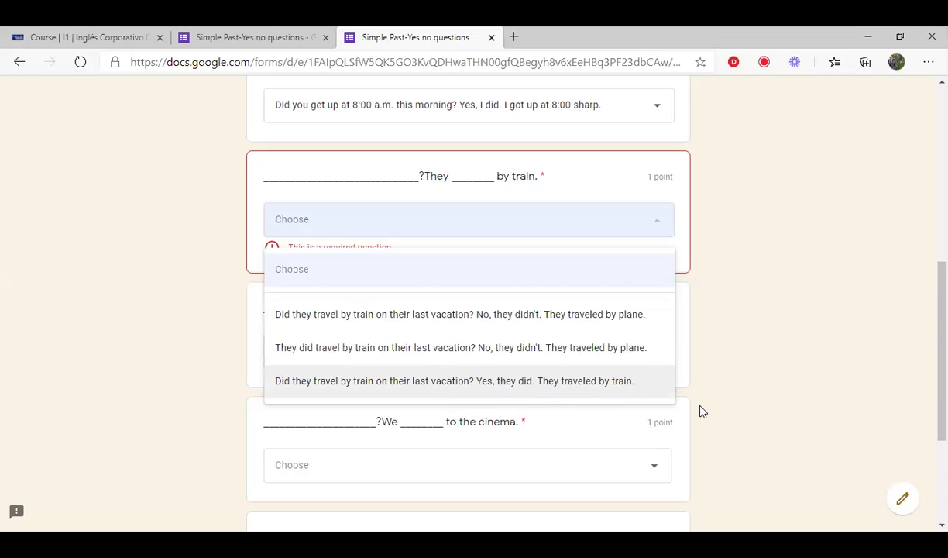
{"action": "left_click", "coordinate": [653, 379]}
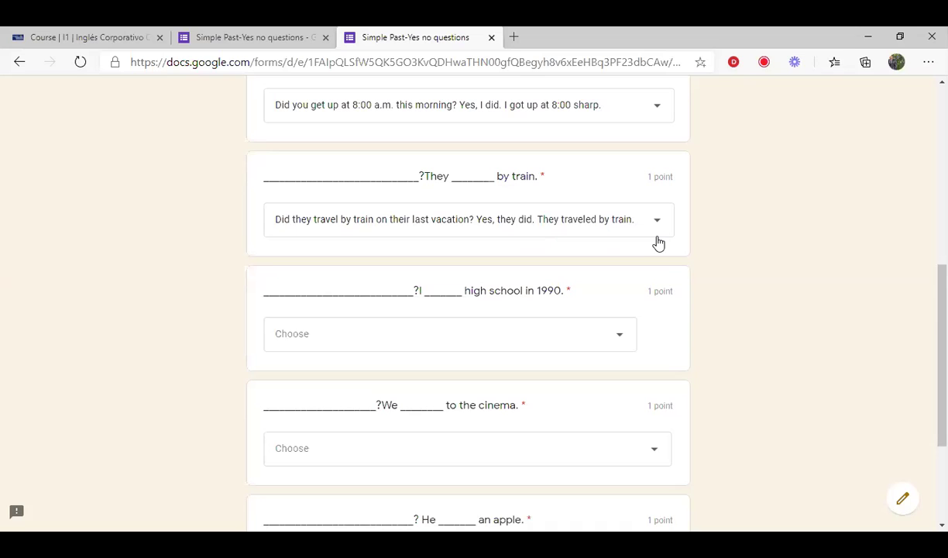
- Answer the high school question with "Did you go to high school in 1990? Yes I did. I went to high school in 1990."
{"action": "scroll", "coordinate": [621, 339], "scroll_direction": "up", "scroll_amount": 1}
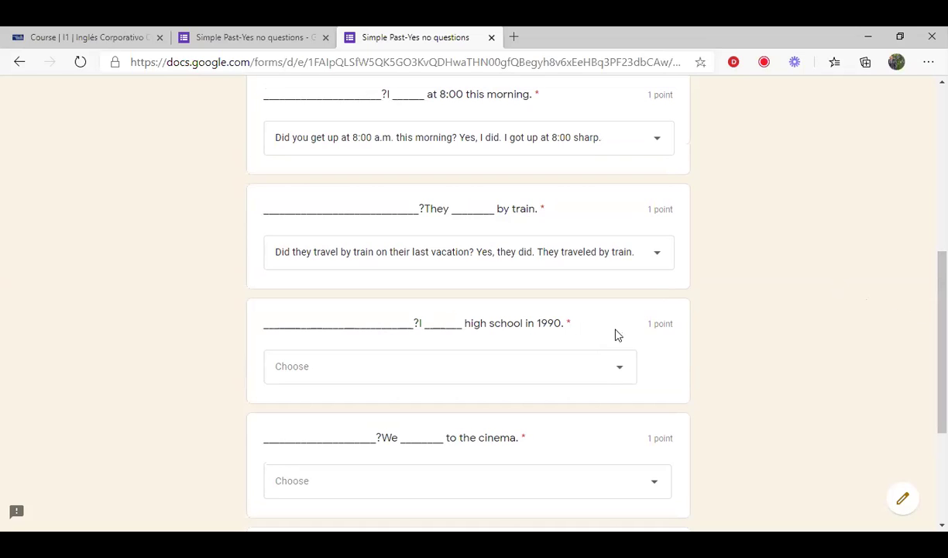
{"action": "scroll", "coordinate": [728, 381], "scroll_direction": "down", "scroll_amount": 2}
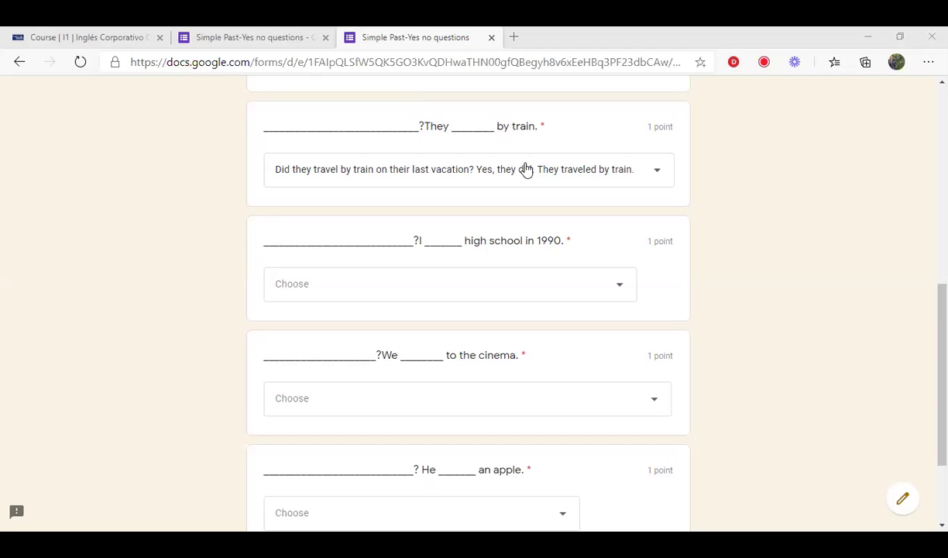
{"action": "left_click", "coordinate": [585, 304]}
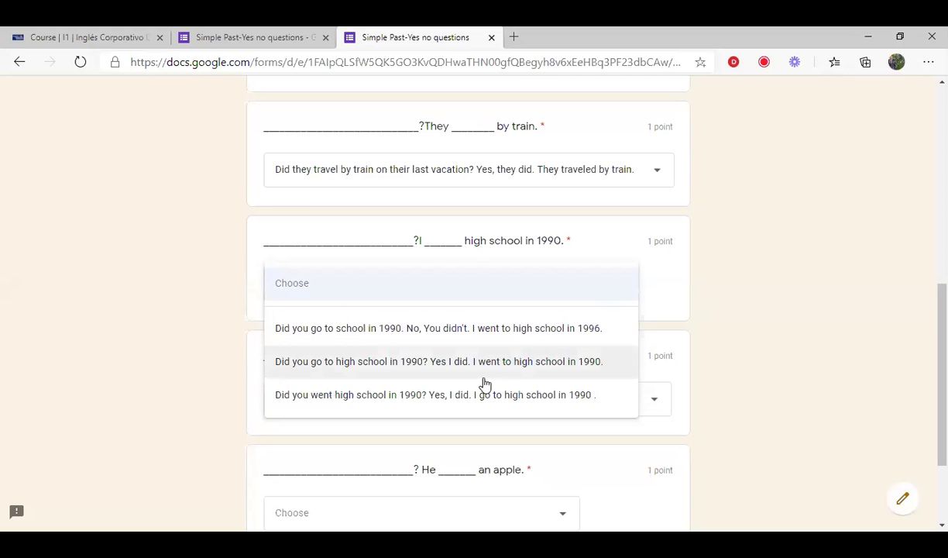
{"action": "left_click", "coordinate": [587, 361]}
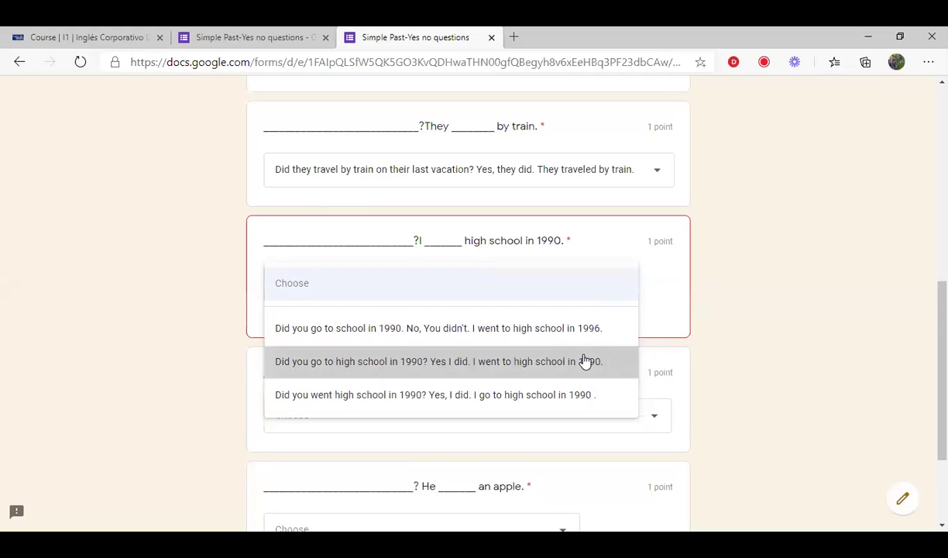
{"action": "left_click", "coordinate": [619, 286]}
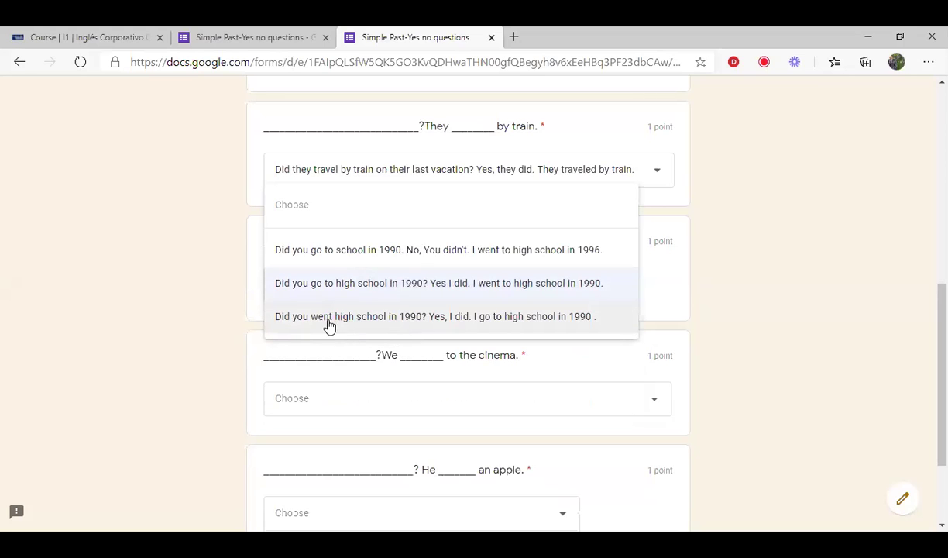
- Answer the cinema question with "Did you all go to the cinema last weekend? Yes, we did. We all went to the cinema."
{"action": "left_click", "coordinate": [612, 395]}
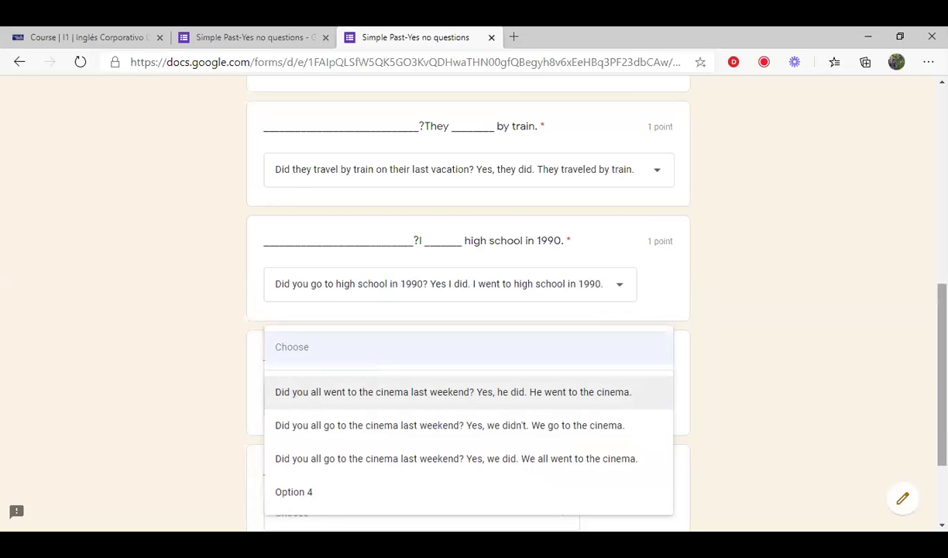
{"action": "scroll", "coordinate": [756, 367], "scroll_direction": "down", "scroll_amount": 2}
{"action": "scroll", "coordinate": [755, 368], "scroll_direction": "up", "scroll_amount": 1}
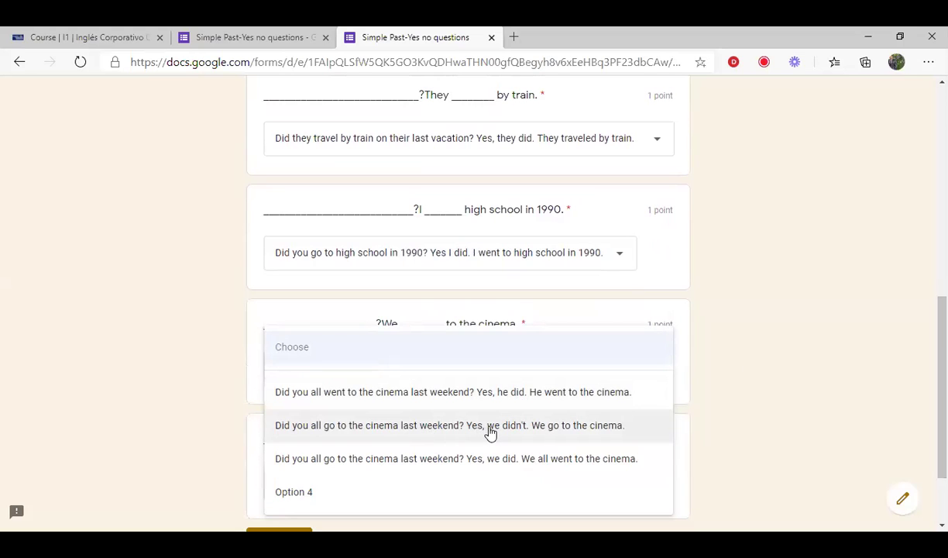
{"action": "left_click", "coordinate": [694, 350]}
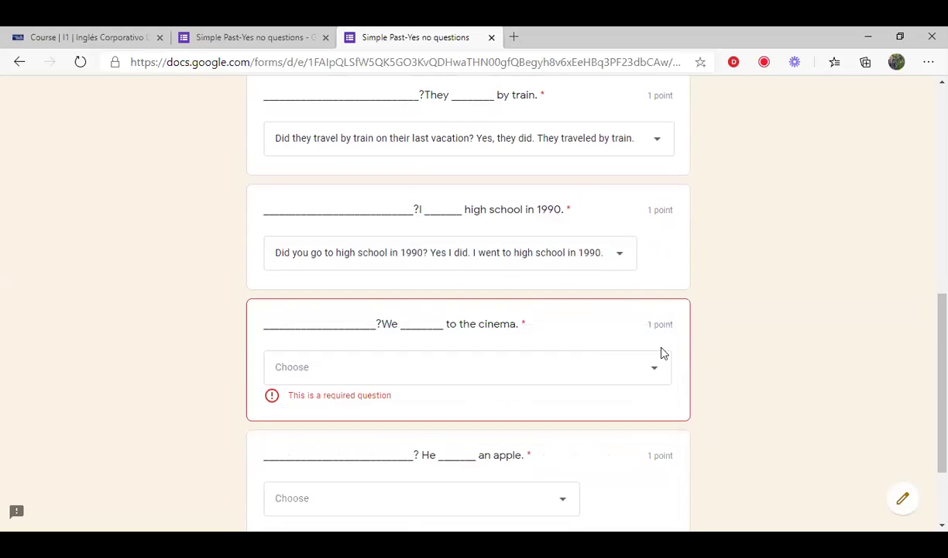
{"action": "left_click", "coordinate": [653, 376]}
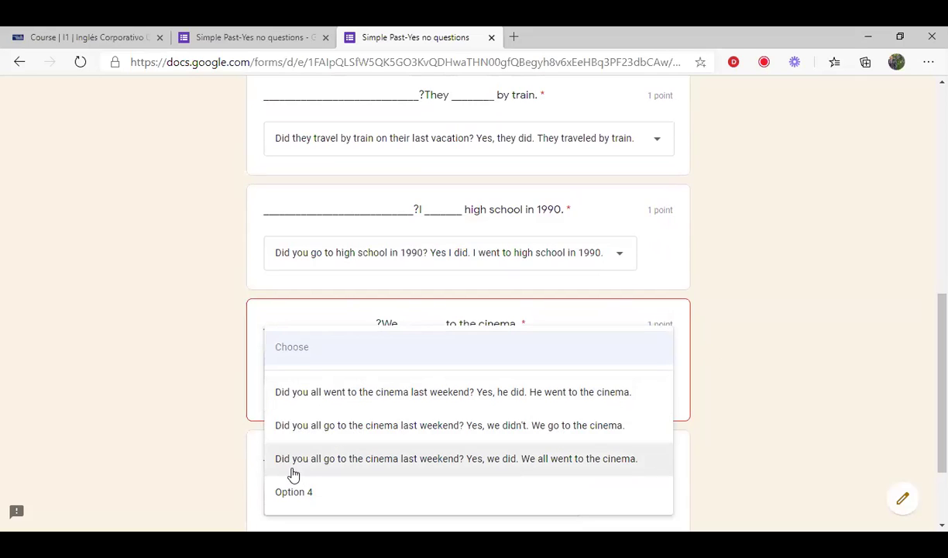
{"action": "left_click", "coordinate": [488, 463]}
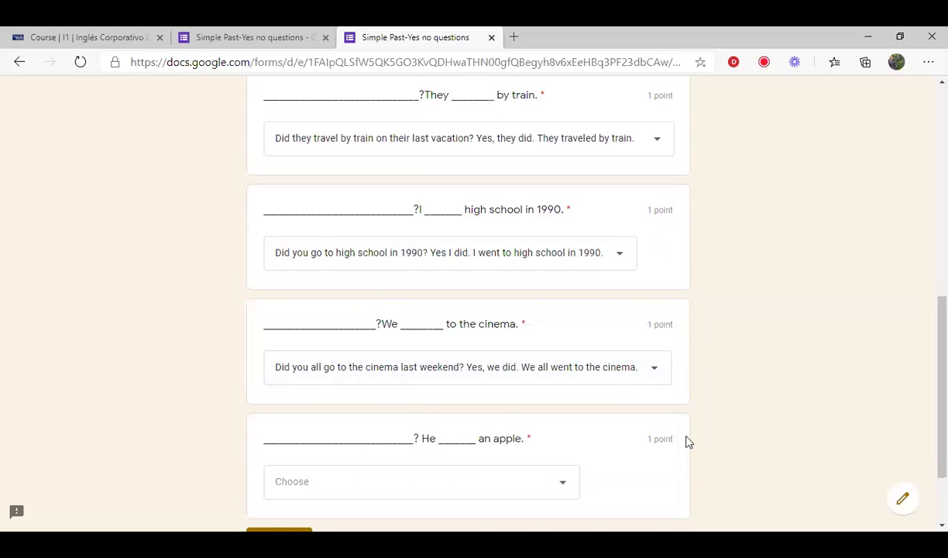
- Try to submit the form with the apple question left unanswered
{"action": "scroll", "coordinate": [687, 441], "scroll_direction": "down", "scroll_amount": 2}
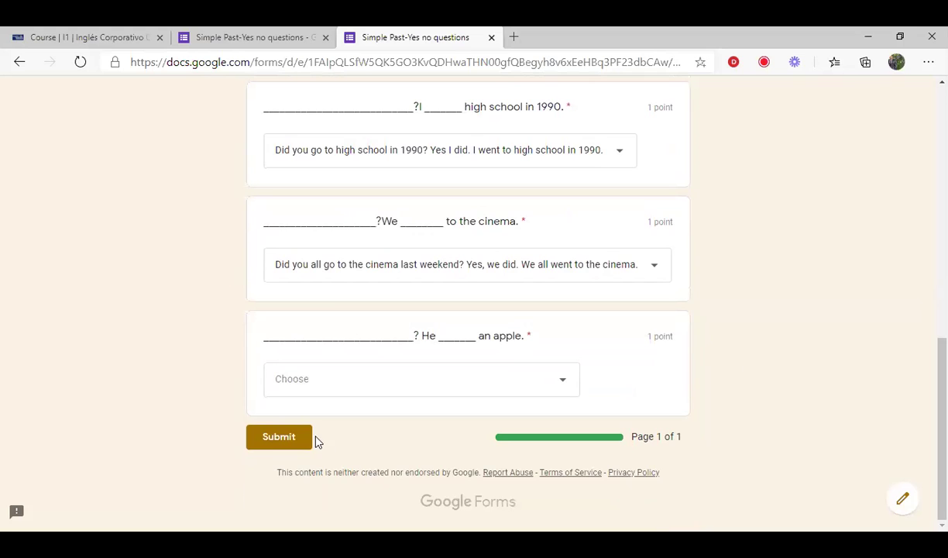
{"action": "left_click", "coordinate": [280, 437]}
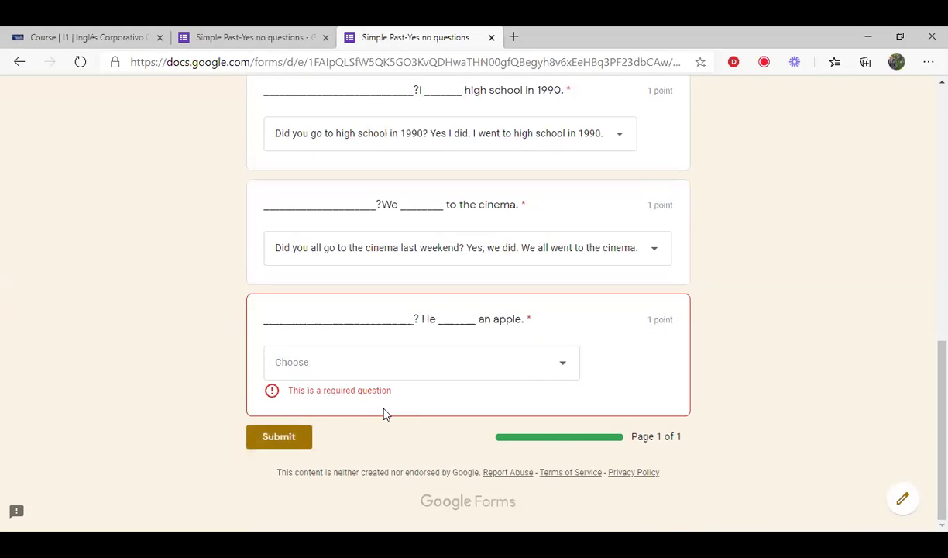
- Answer the apple question with "Did he eat an apple today? Yes, he did. He ate an apple today."
{"action": "left_click", "coordinate": [570, 373]}
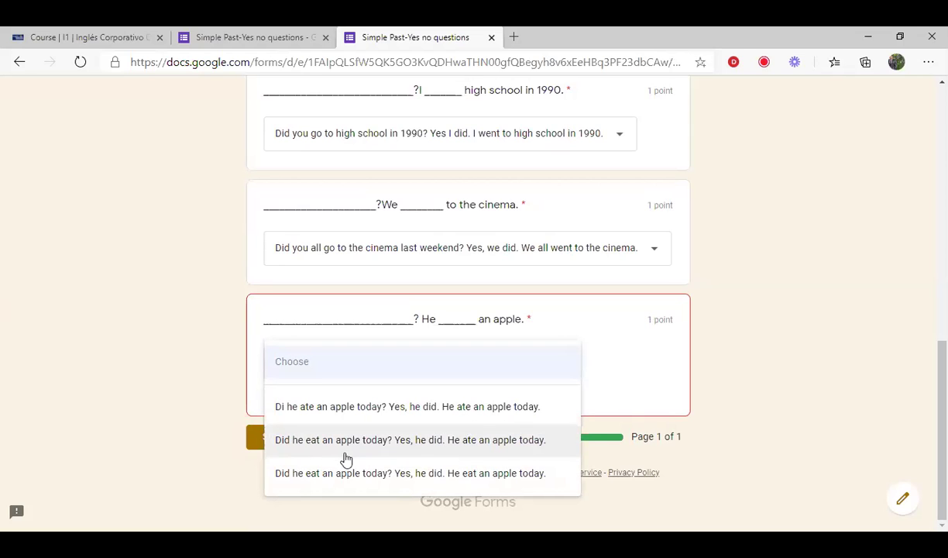
{"action": "left_click", "coordinate": [332, 474]}
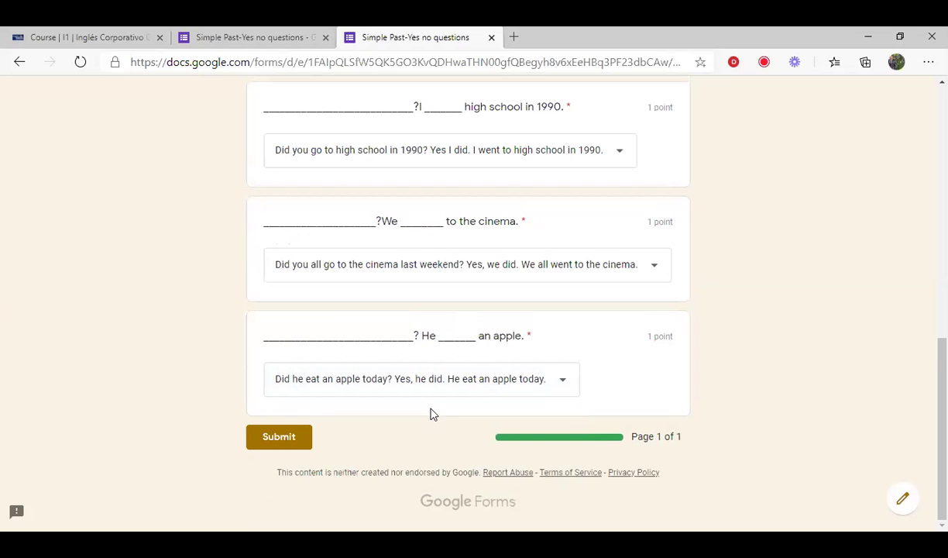
{"action": "left_click", "coordinate": [545, 390]}
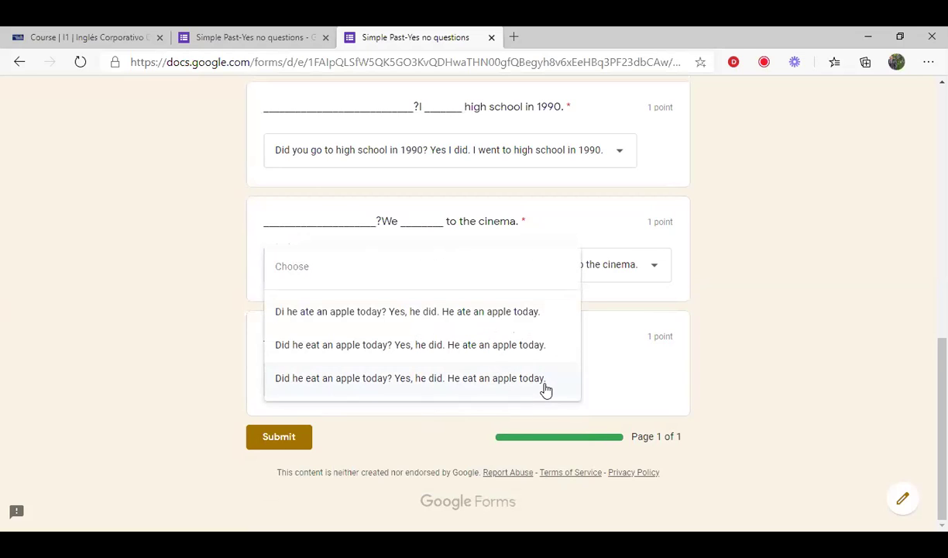
{"action": "left_click", "coordinate": [449, 349]}
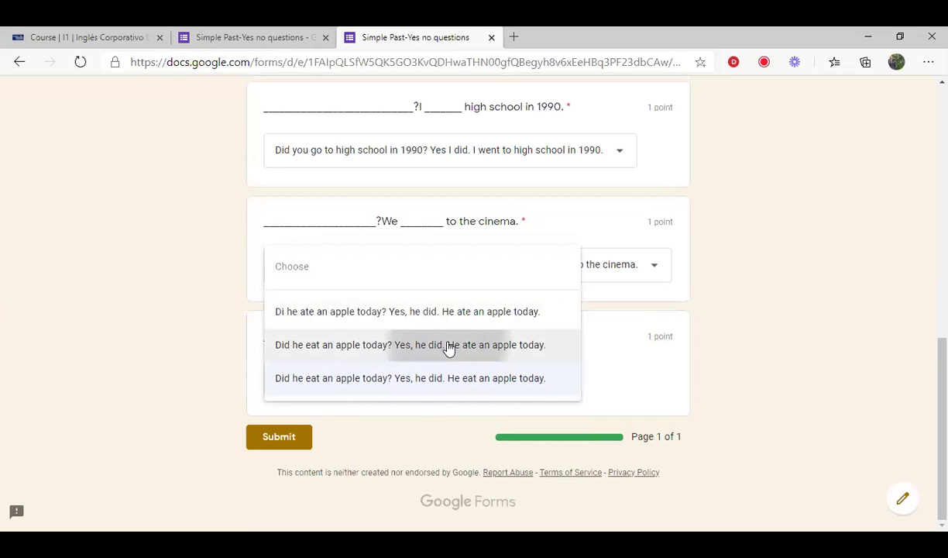
- Submit the completed quiz and open its score
{"action": "left_click", "coordinate": [288, 439]}
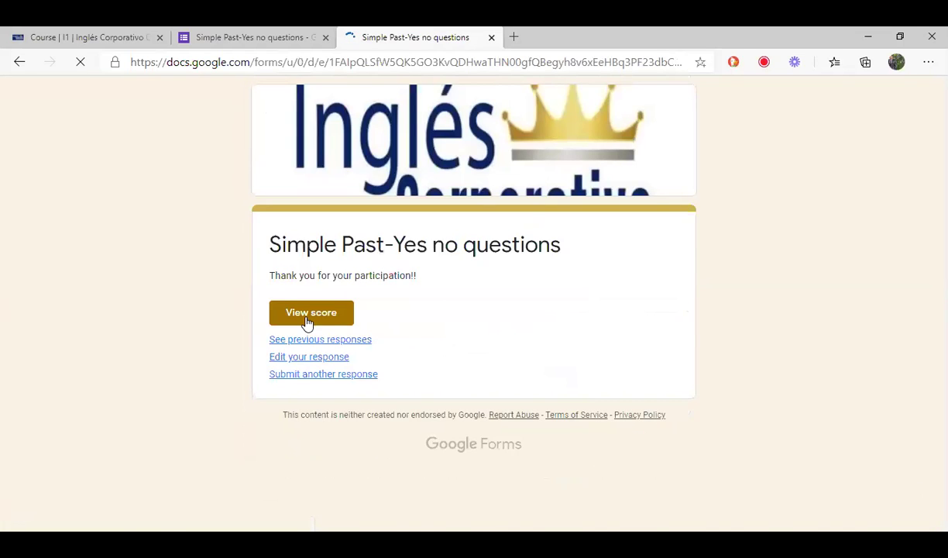
{"action": "left_click", "coordinate": [308, 320]}
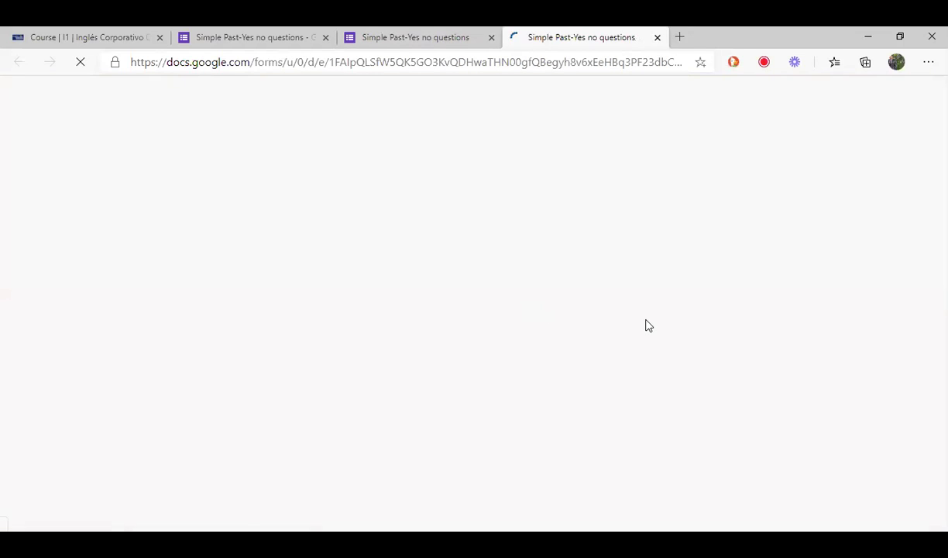